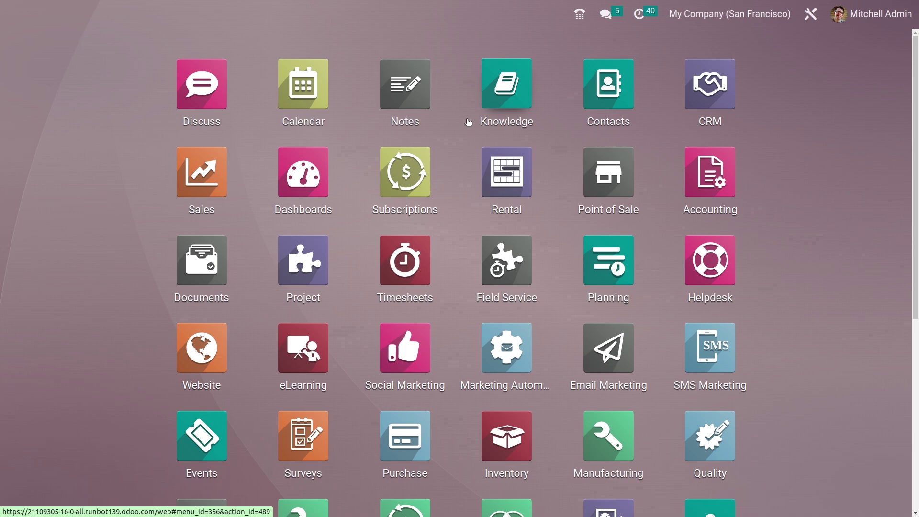
# - Launch Accounting from the app search and go to Configuration > Settings
pyautogui.write('a')
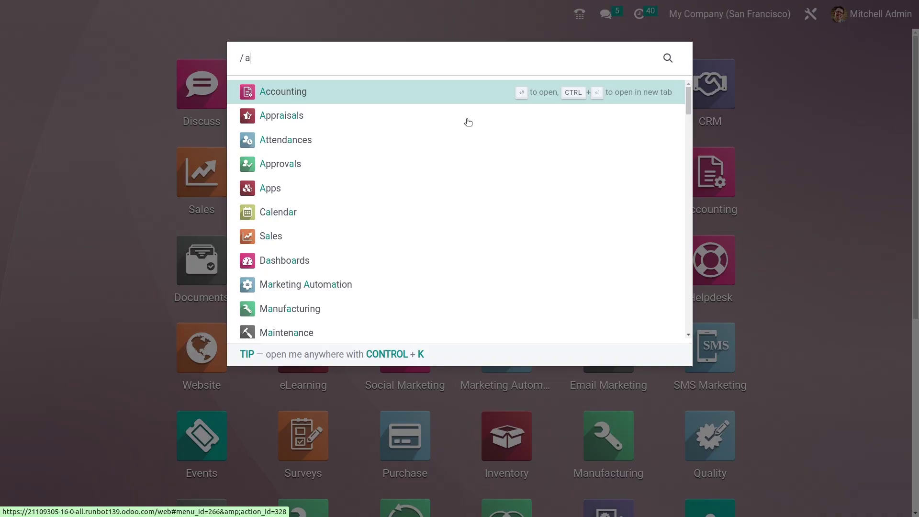
pyautogui.press('Return')
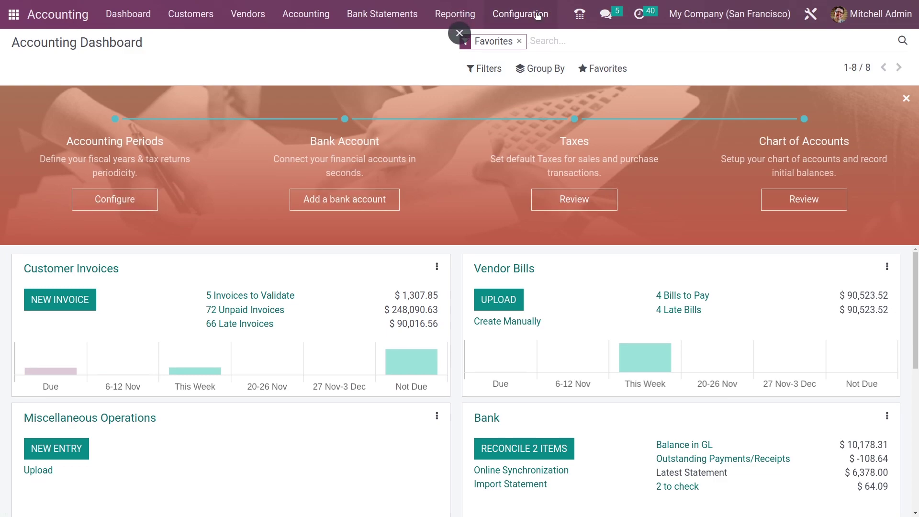
pyautogui.click(536, 15)
pyautogui.click(533, 44)
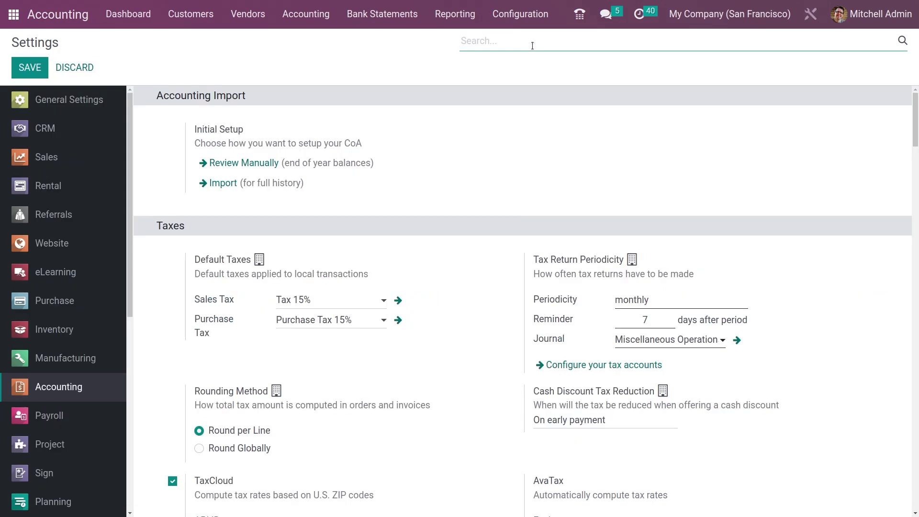
# - Search settings for 'incote', enable Incoterms, and save FREE ON BOARD as the default incoterm
pyautogui.write('inte')
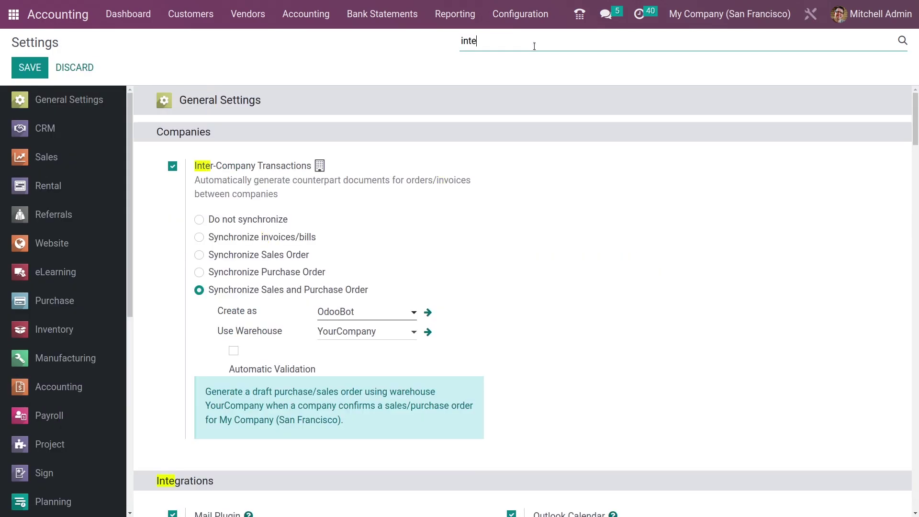
pyautogui.press('BackSpace')
pyautogui.press('BackSpace')
pyautogui.write('cote')
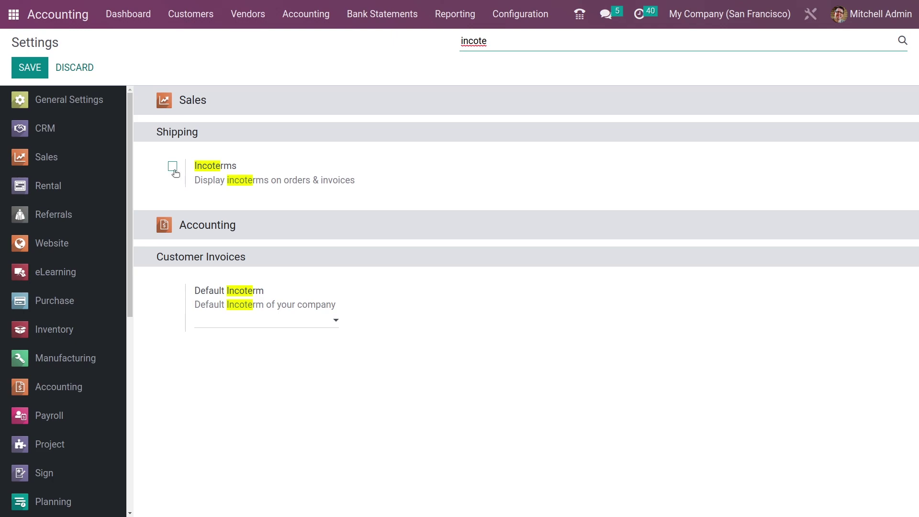
pyautogui.click(172, 166)
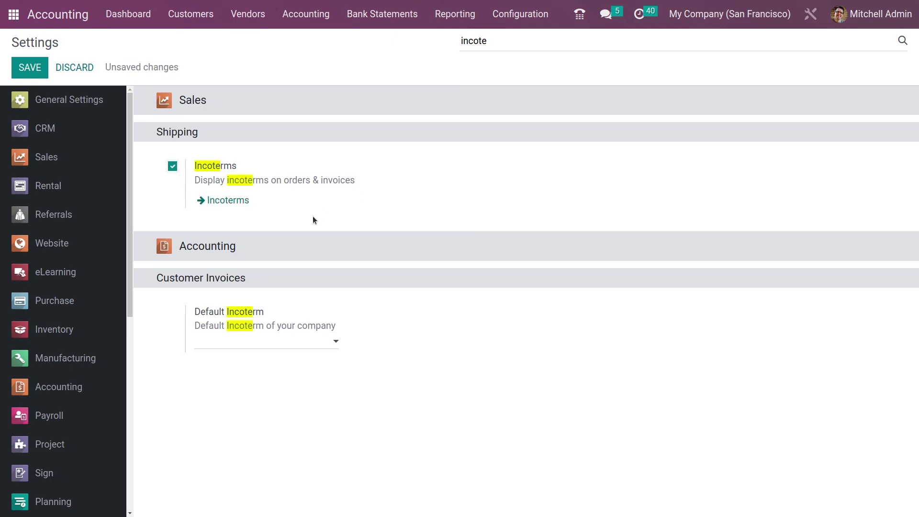
pyautogui.click(251, 346)
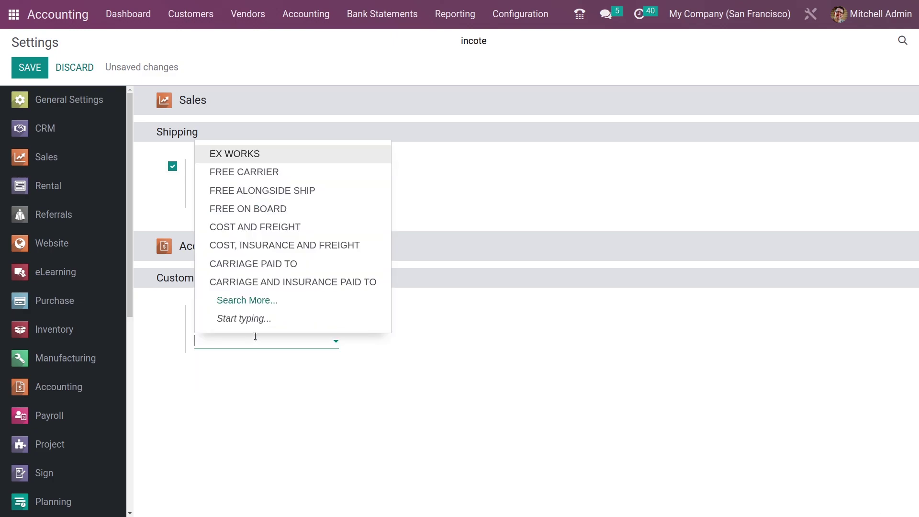
pyautogui.click(271, 207)
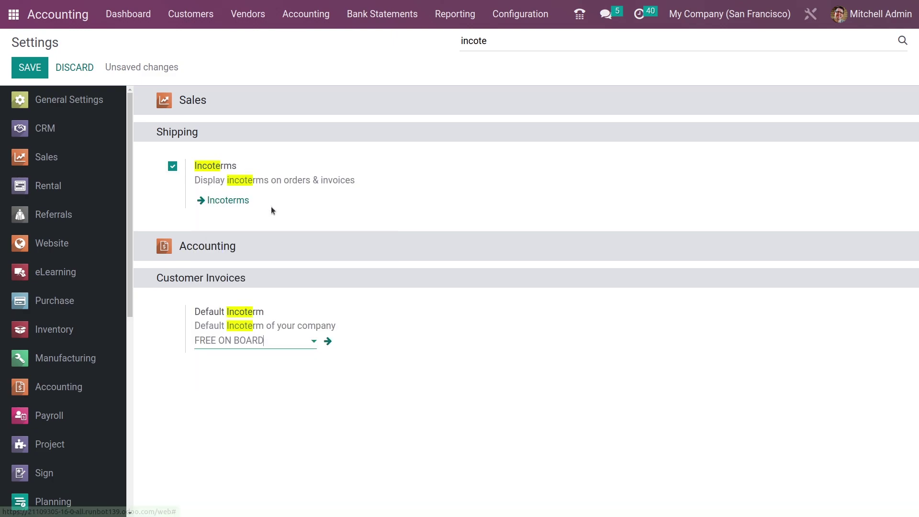
pyautogui.click(20, 72)
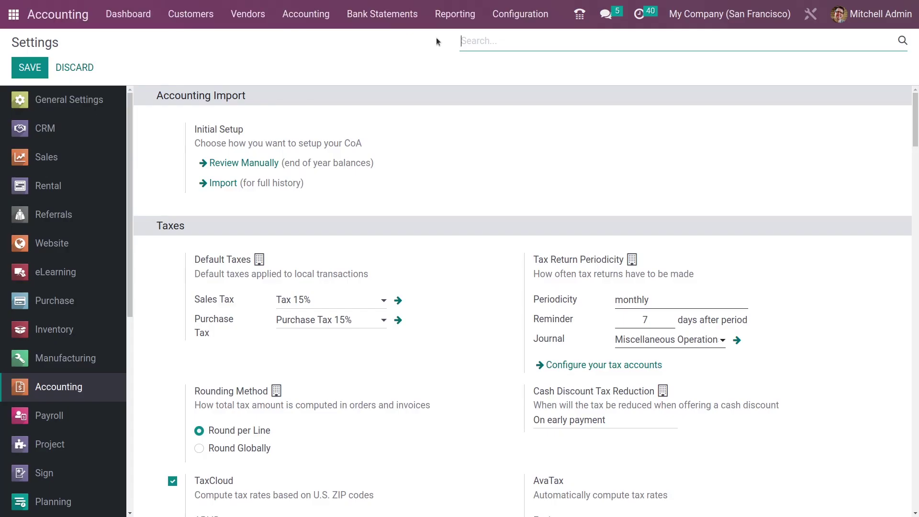
# - Review the eleven incoterms under Configuration > Incoterms, then return to the home screen
pyautogui.click(520, 9)
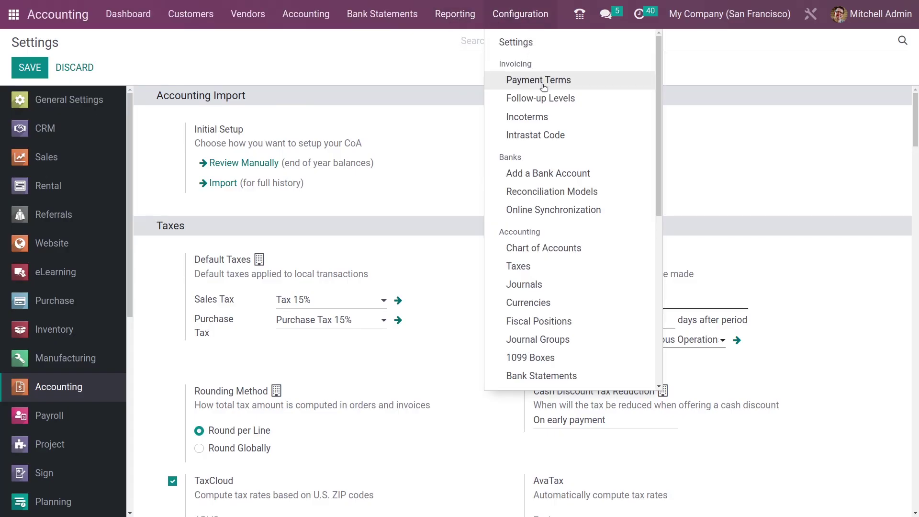
pyautogui.click(546, 121)
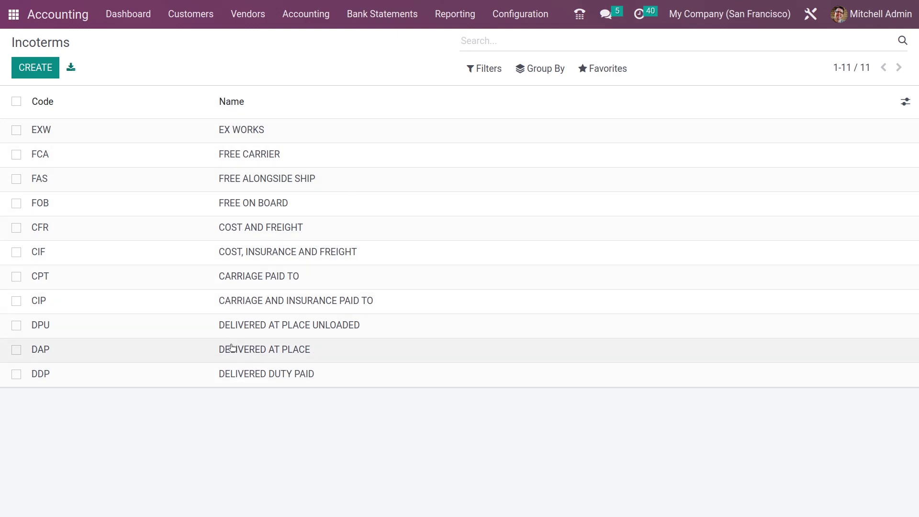
pyautogui.click(22, 14)
# - Open Sales and start a new quotation for customer Deco Addict
pyautogui.write('sales')
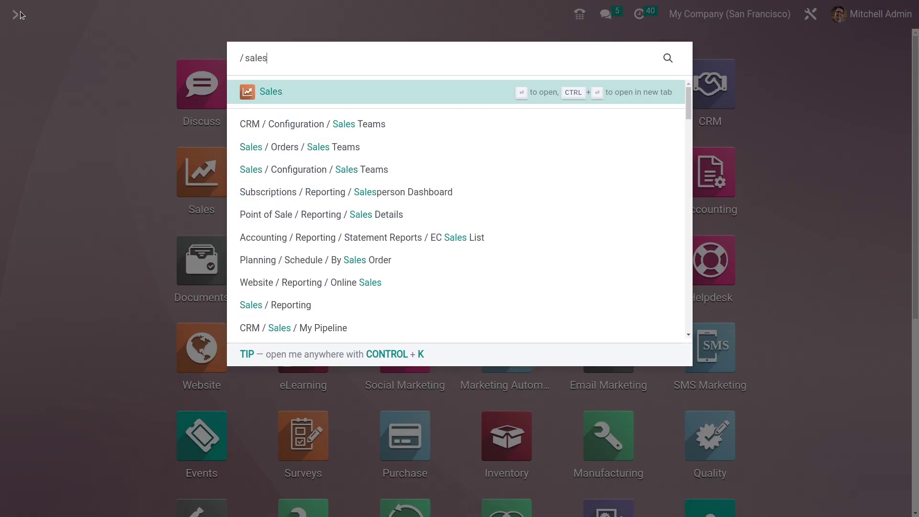
pyautogui.press('Return')
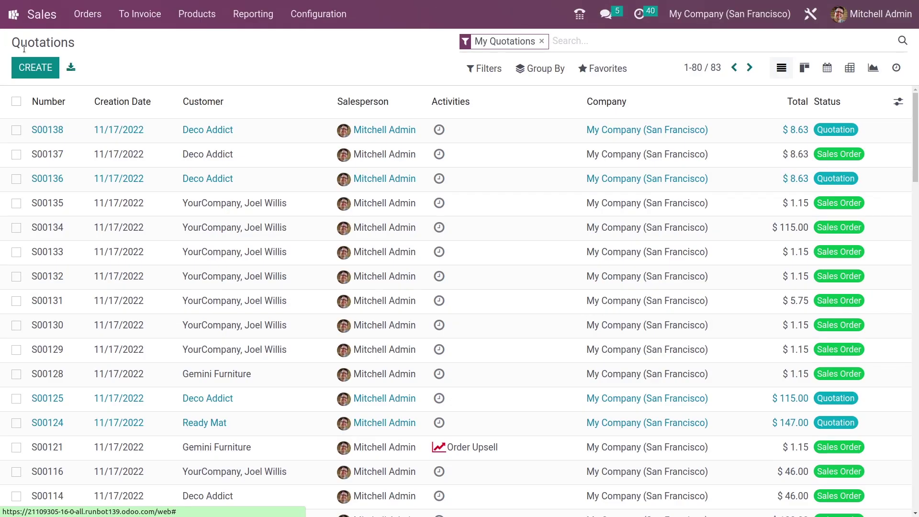
pyautogui.click(28, 69)
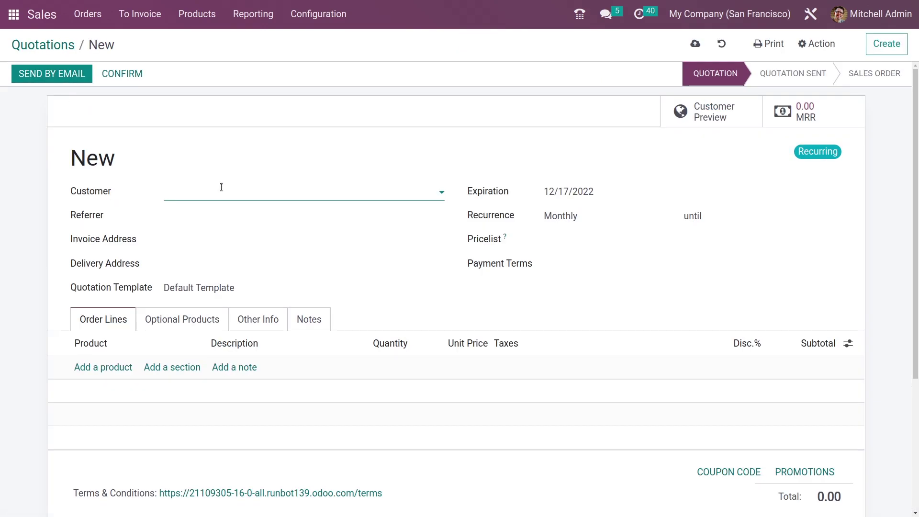
pyautogui.click(220, 192)
pyautogui.click(209, 233)
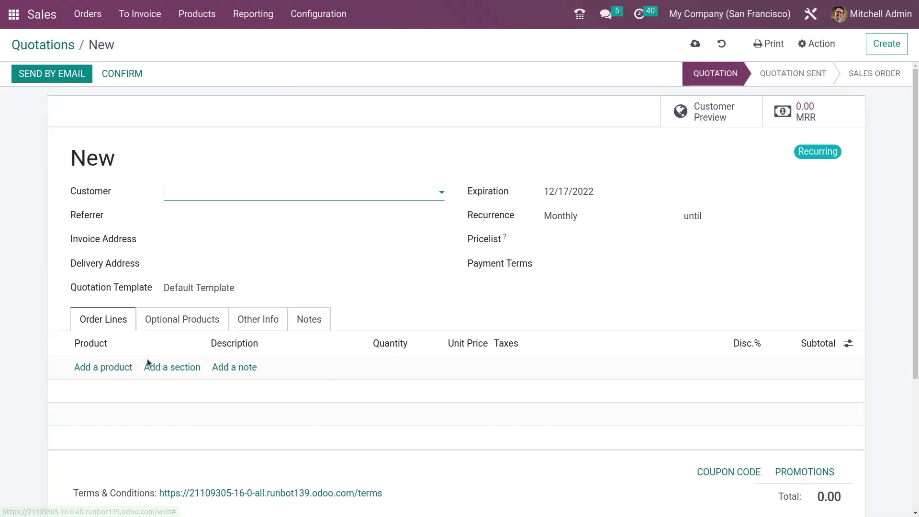
# - Add a Bacon Burger order line and show the quotation's Other Info details
pyautogui.click(106, 411)
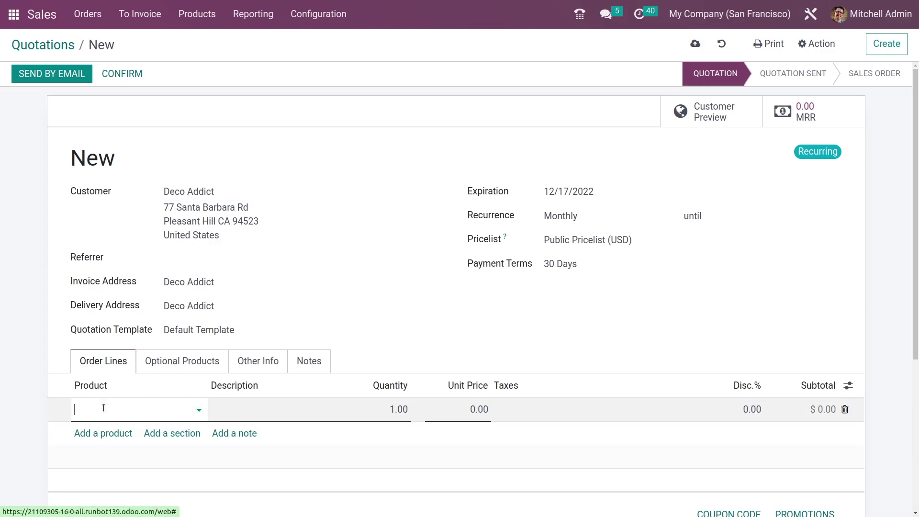
pyautogui.click(133, 384)
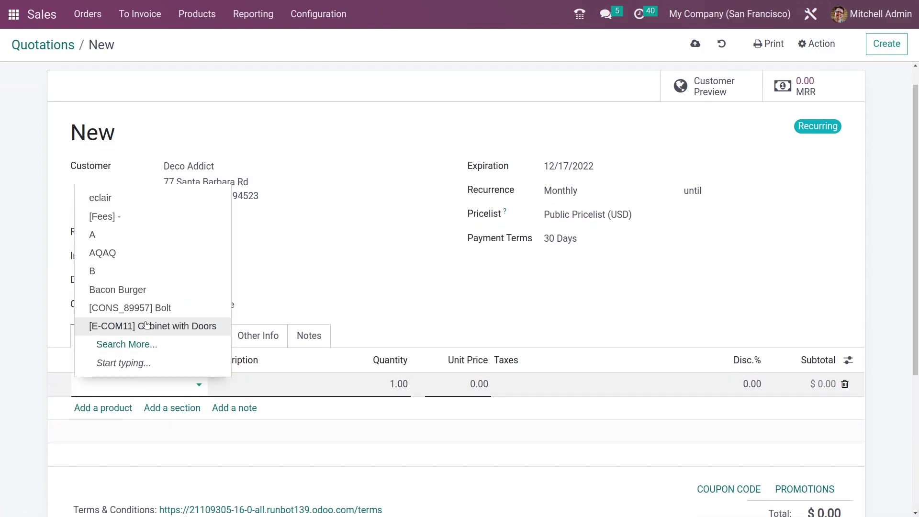
pyautogui.click(157, 291)
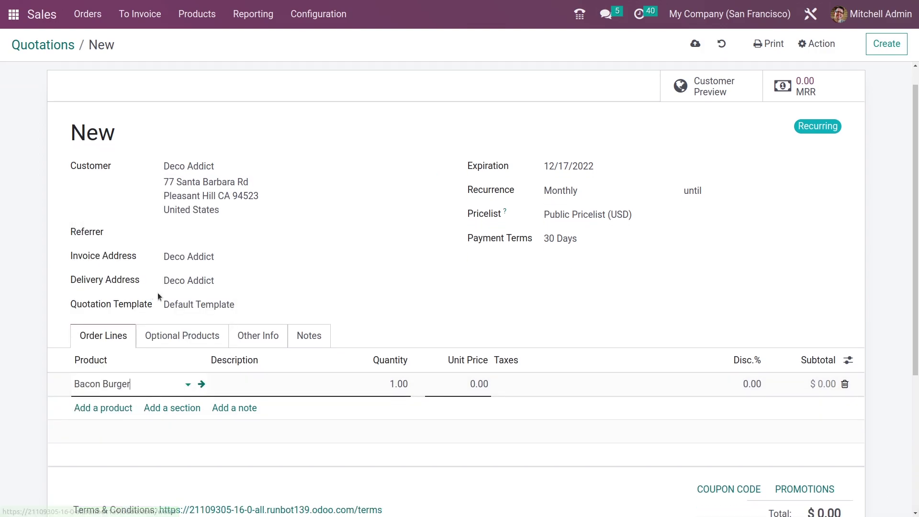
pyautogui.click(242, 336)
# - Change the quotation's Delivery Incoterm from the company default to FREE CARRIER
pyautogui.scroll(-8, 243, 338)
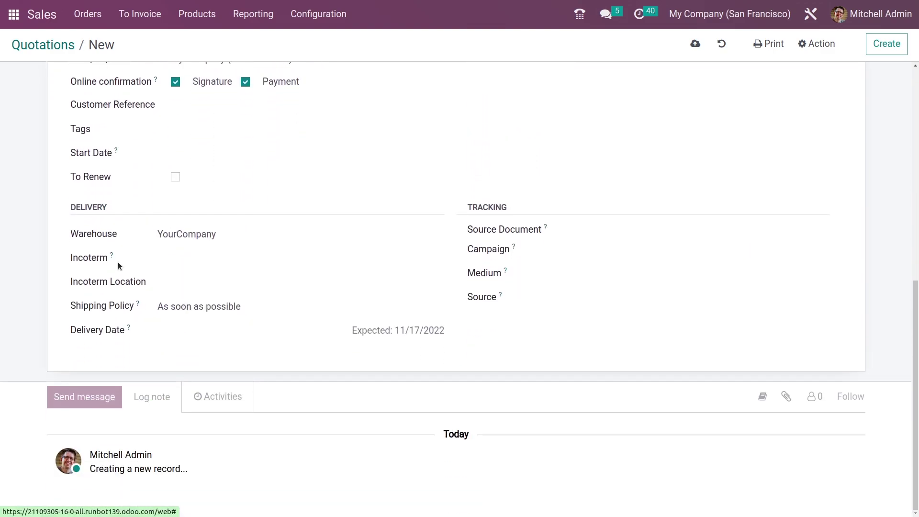
pyautogui.click(182, 253)
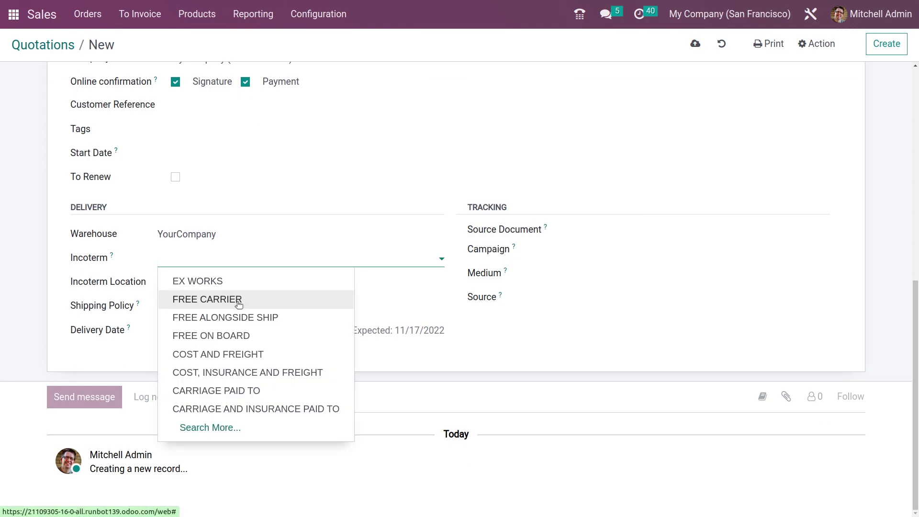
pyautogui.click(238, 301)
pyautogui.scroll(3, 245, 246)
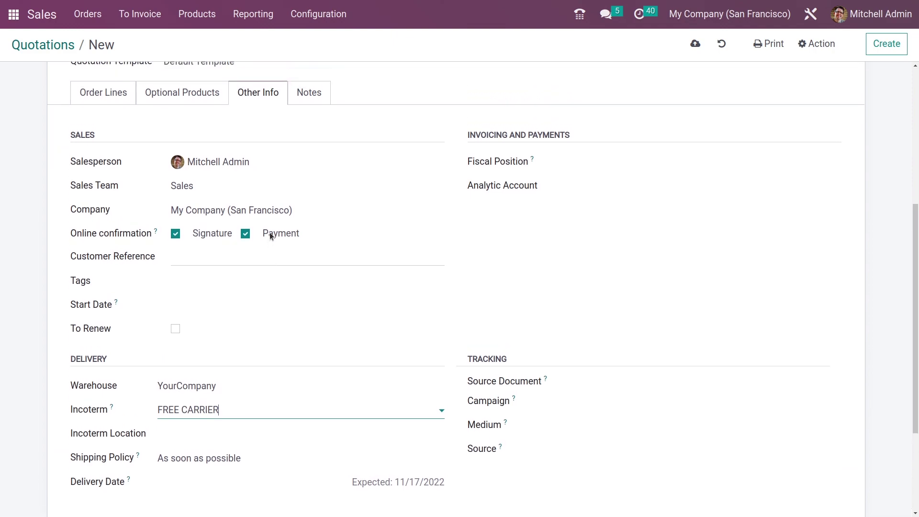
pyautogui.scroll(5, 282, 230)
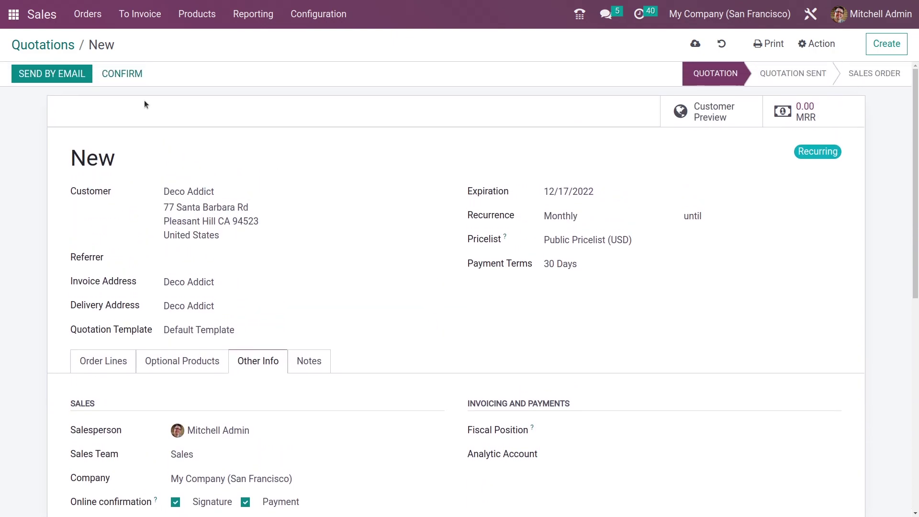
# - Clear the Monthly recurrence that blocked confirmation, then confirm quotation S00139 again
pyautogui.click(119, 79)
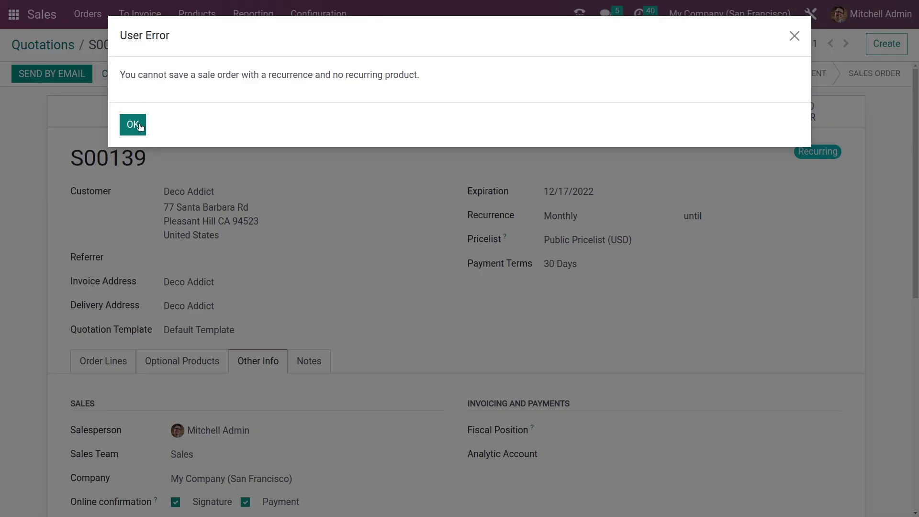
pyautogui.click(133, 124)
pyautogui.click(559, 216)
pyautogui.doubleClick(560, 216)
pyautogui.press('BackSpace')
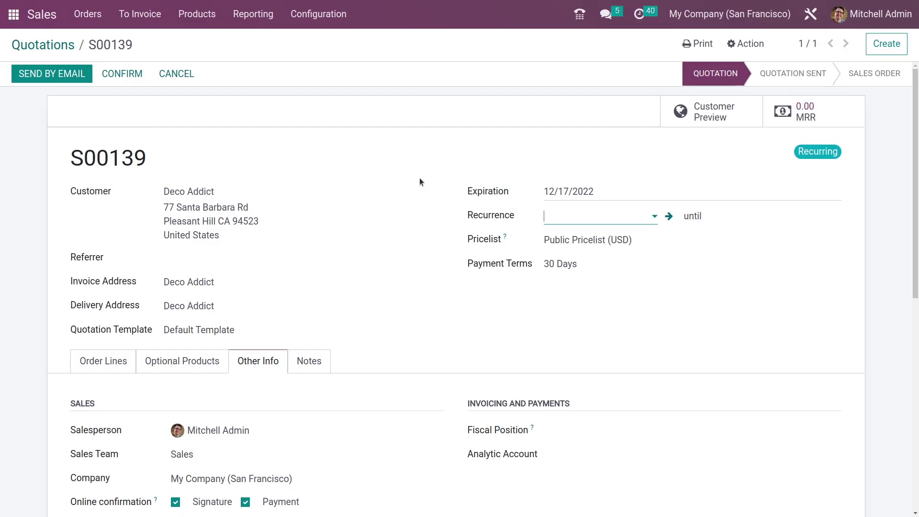
pyautogui.click(117, 75)
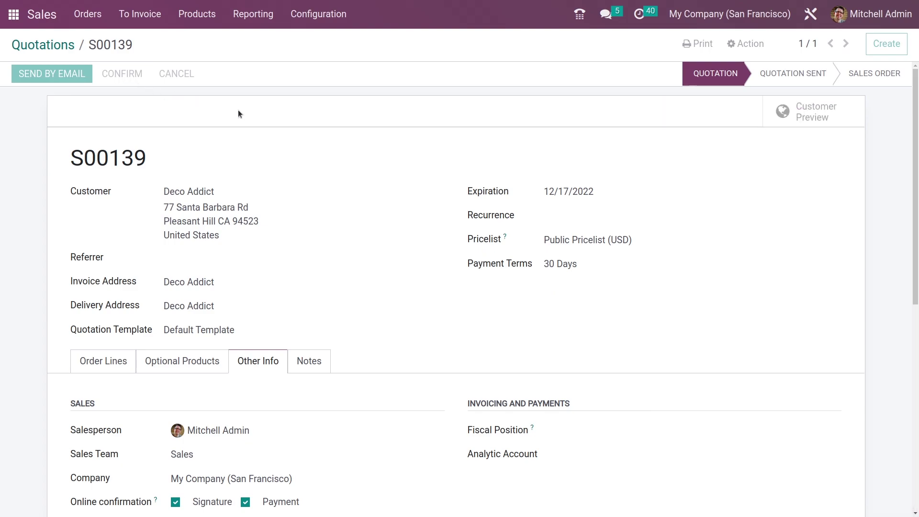
# - Create a regular draft invoice for S00139 and open it
pyautogui.click(83, 74)
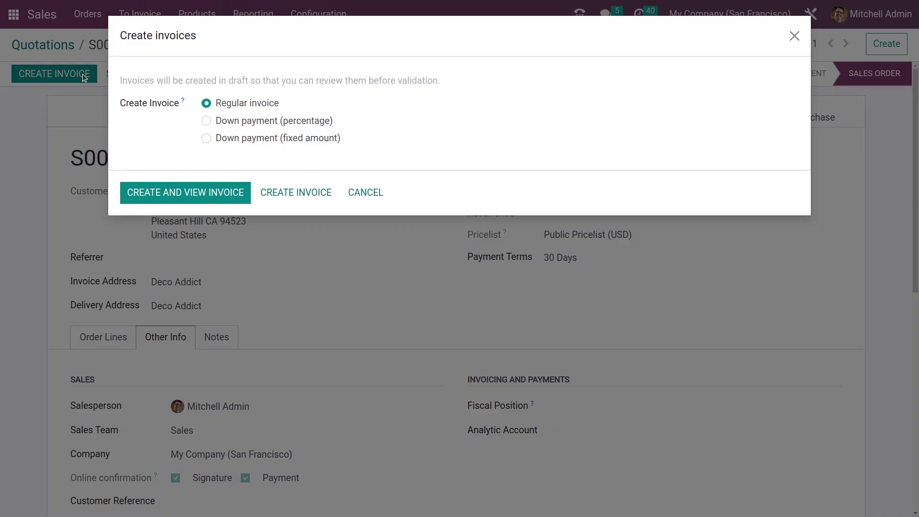
pyautogui.click(270, 191)
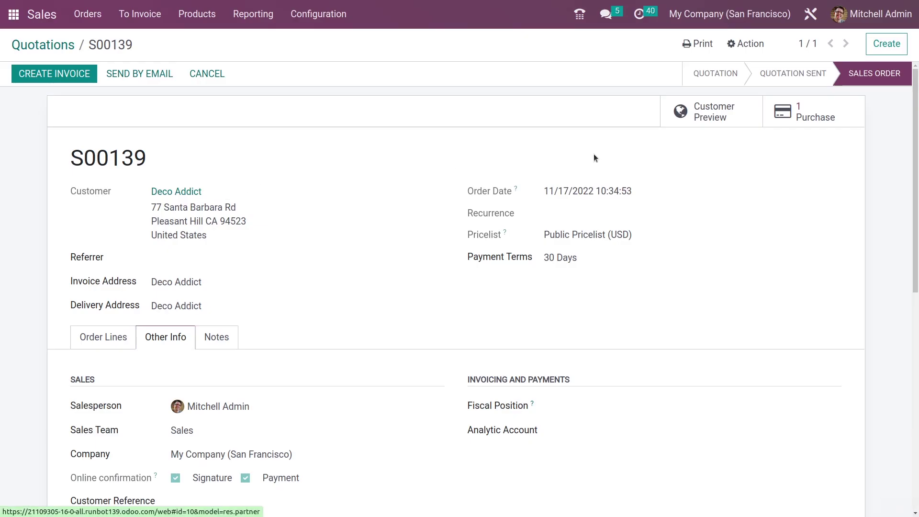
pyautogui.click(622, 121)
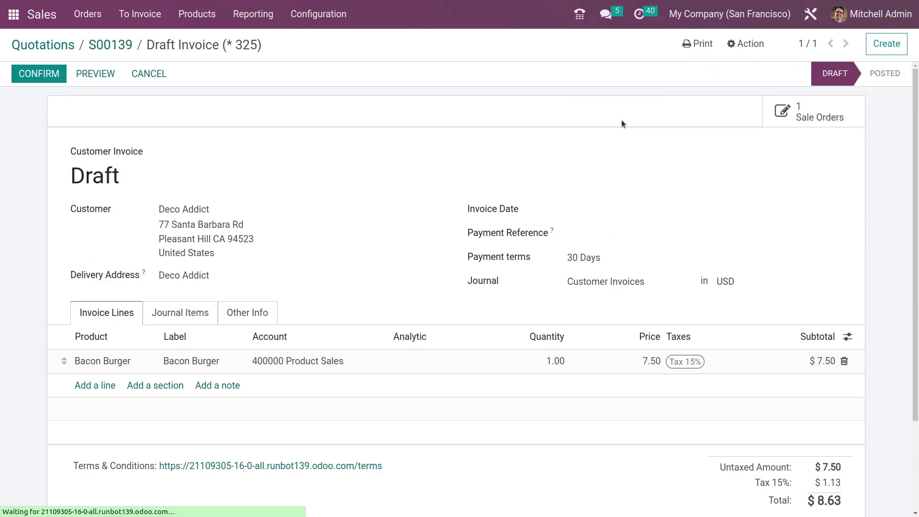
# - Check the invoice's Other Info shows the FREE CARRIER incoterm, closing the chat popup
pyautogui.click(268, 314)
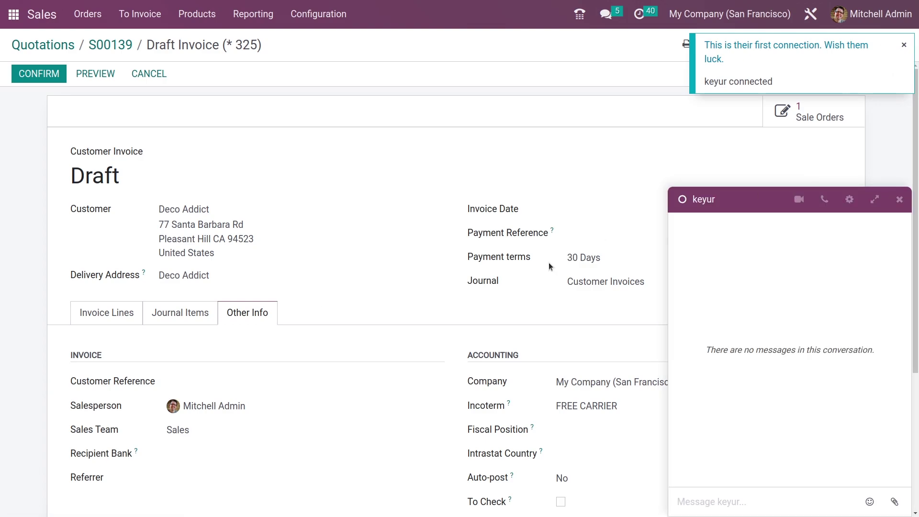
pyautogui.click(899, 199)
pyautogui.scroll(-5, 232, 390)
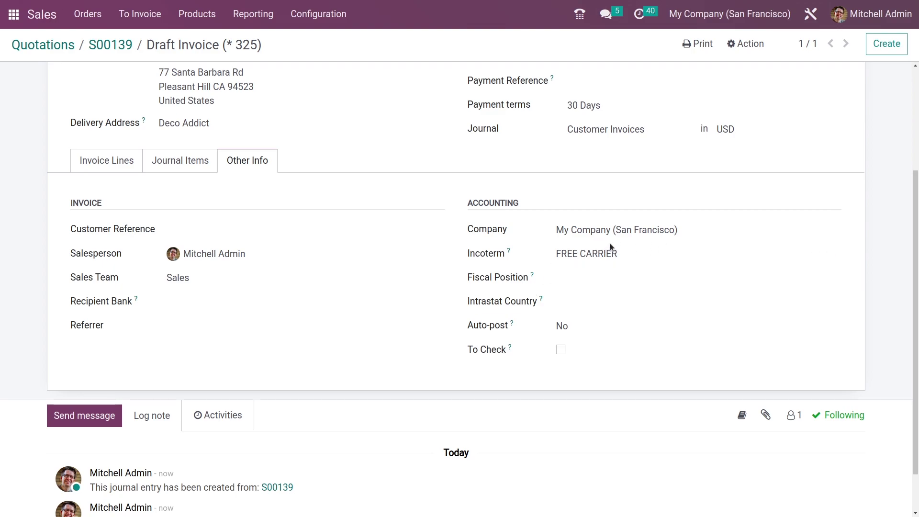
pyautogui.scroll(3, 689, 235)
pyautogui.click(896, 198)
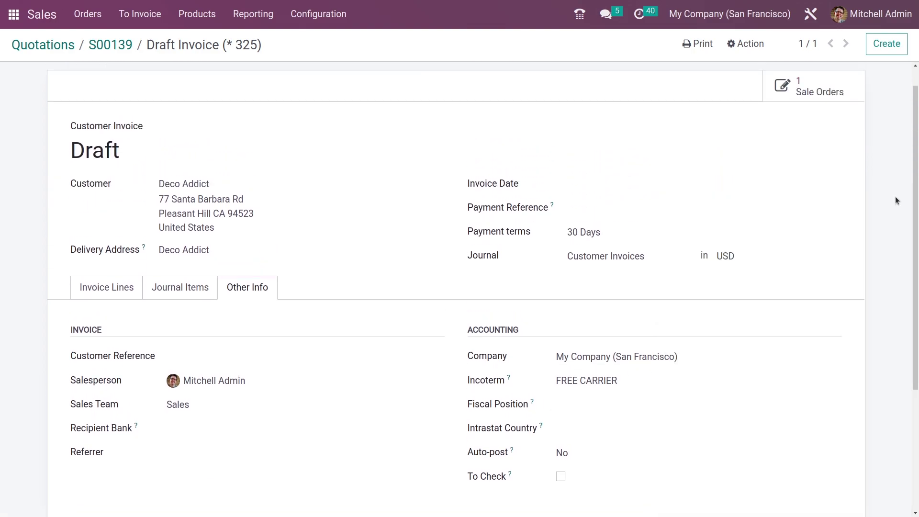
# - Open Purchase and start a new request for quotation from vendor Azure Interior
pyautogui.click(111, 45)
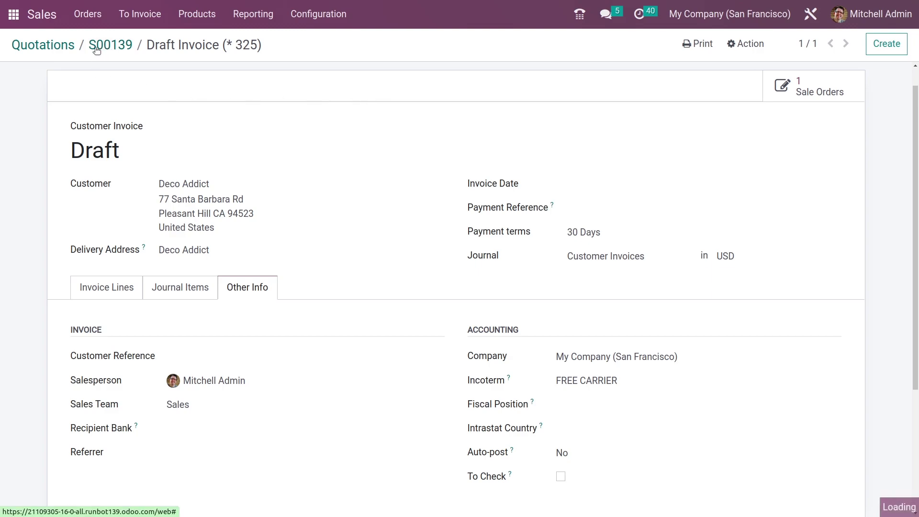
pyautogui.click(13, 14)
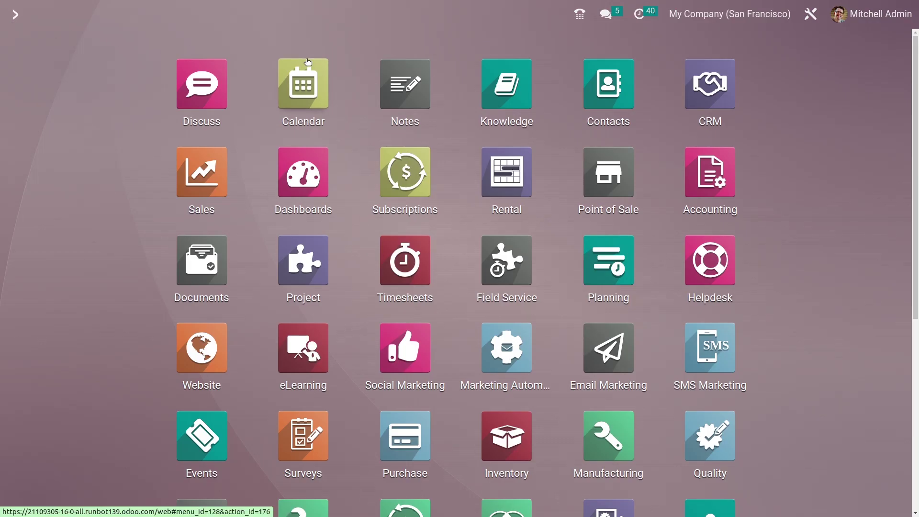
pyautogui.write('pu')
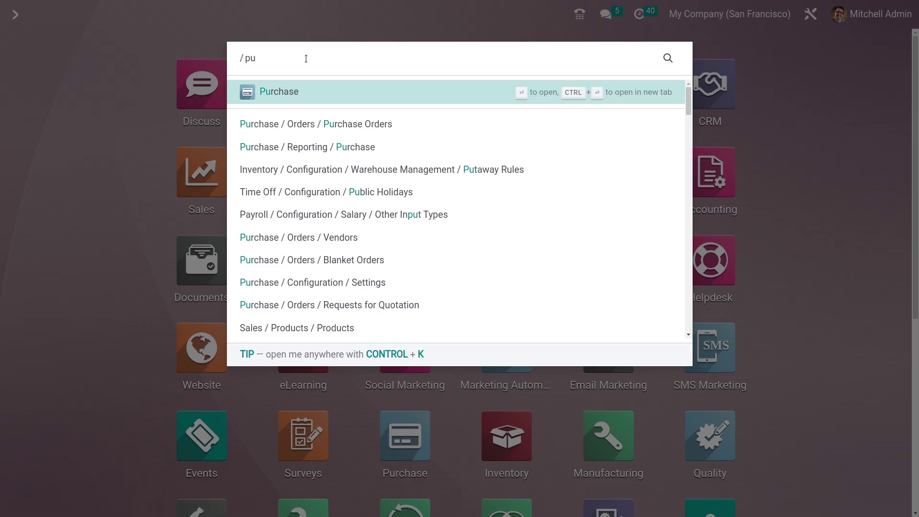
pyautogui.press('Return')
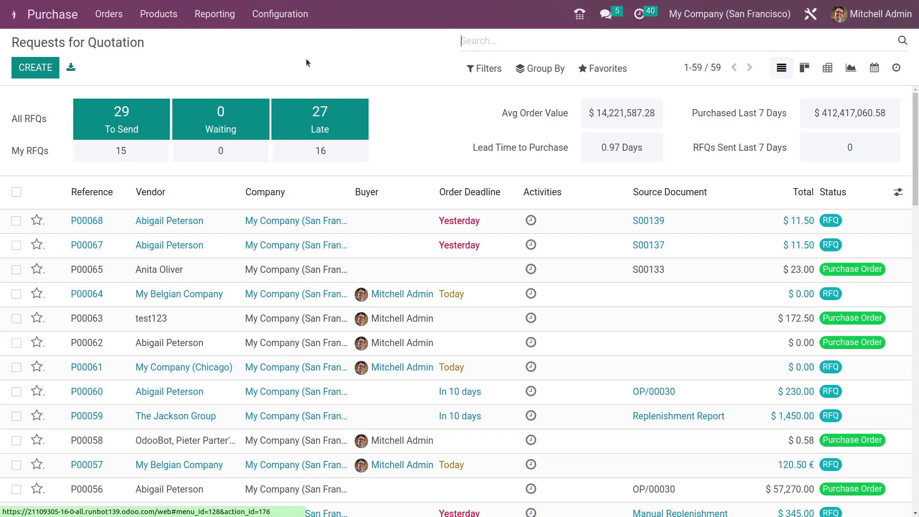
pyautogui.click(42, 70)
pyautogui.click(213, 173)
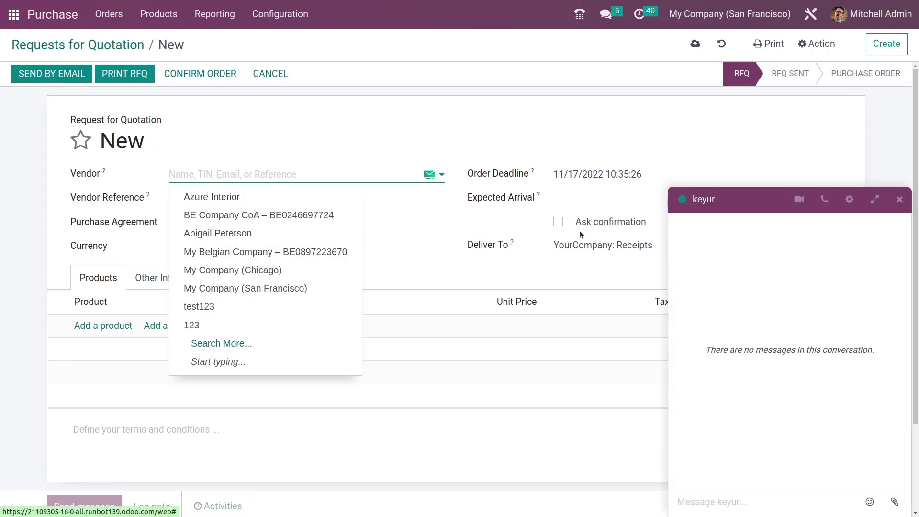
pyautogui.click(899, 199)
pyautogui.click(242, 173)
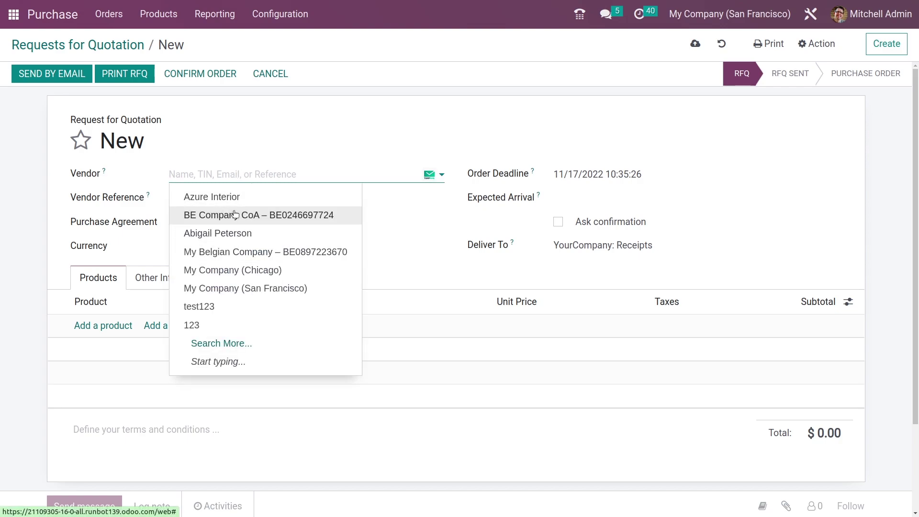
pyautogui.click(237, 197)
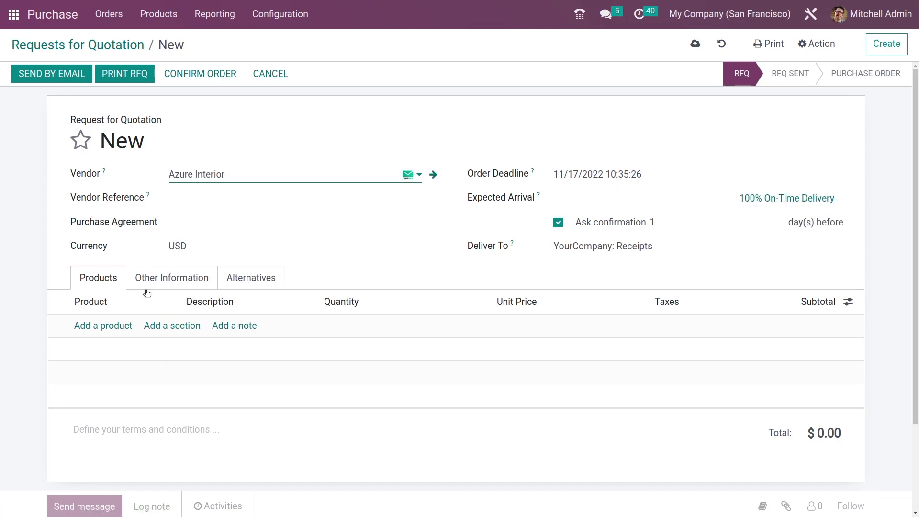
# - Add a Bacon Burger line and set the RFQ's Incoterm to COST AND FREIGHT
pyautogui.click(100, 325)
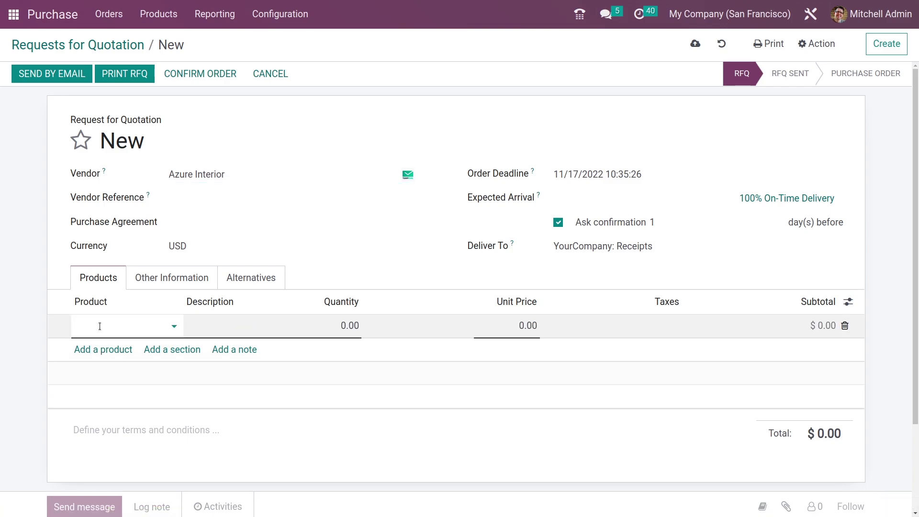
pyautogui.click(99, 326)
pyautogui.click(136, 248)
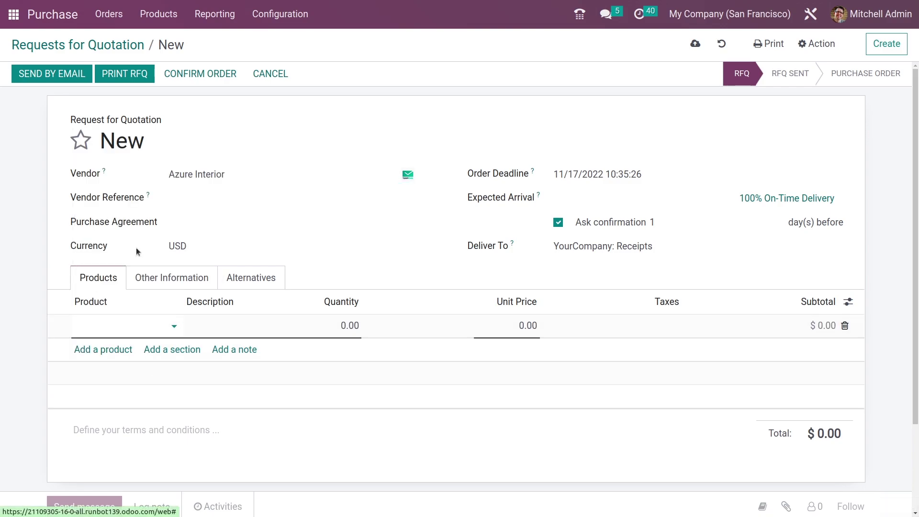
pyautogui.click(189, 281)
pyautogui.scroll(-1, 202, 306)
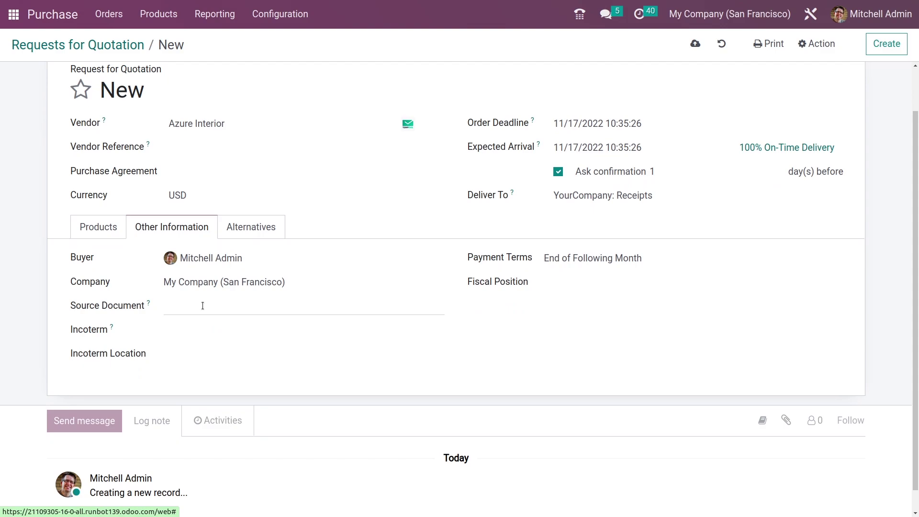
pyautogui.click(188, 337)
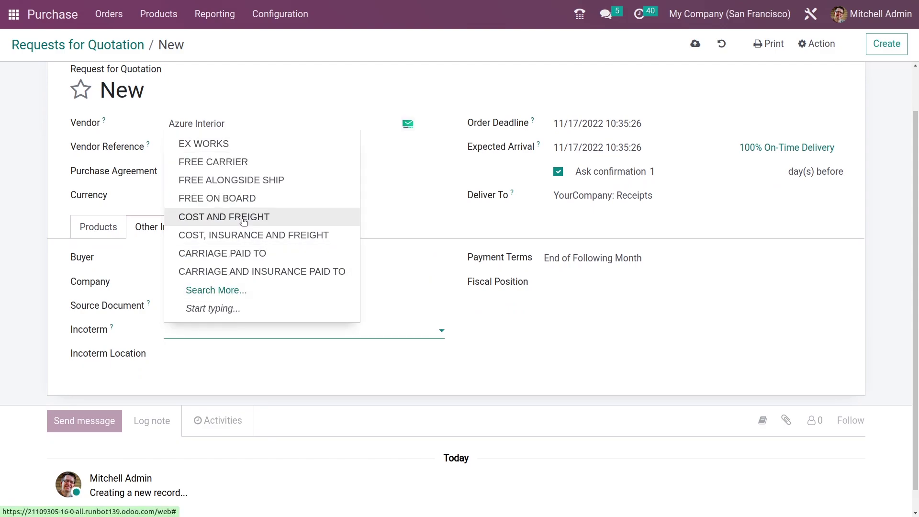
pyautogui.click(242, 215)
pyautogui.scroll(1, 261, 263)
# - Confirm P00069 and validate receipt WH/IN/00050 for 1.00 Bacon Burger via immediate transfer
pyautogui.click(95, 278)
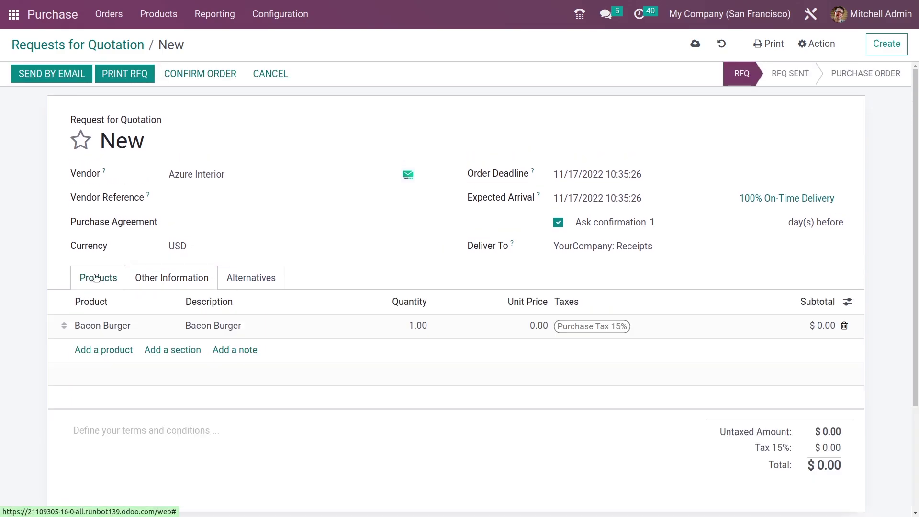
pyautogui.click(177, 77)
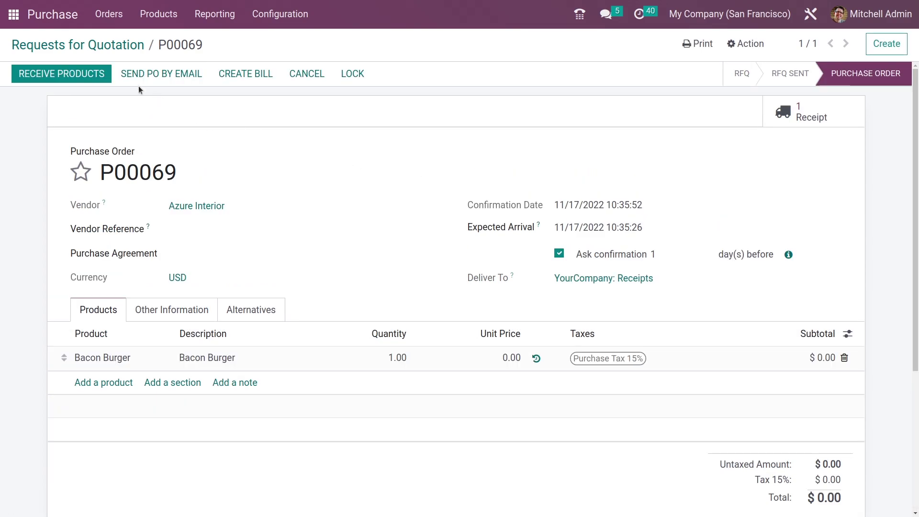
pyautogui.click(91, 79)
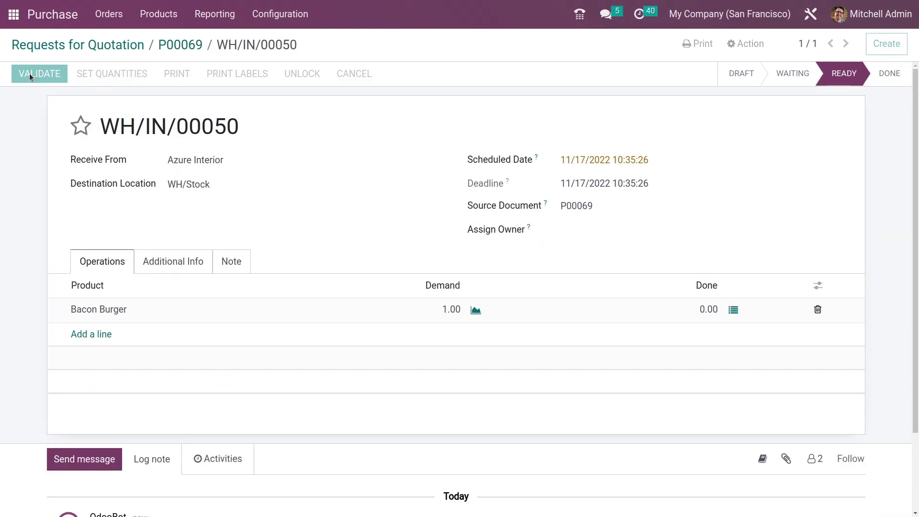
pyautogui.click(30, 73)
pyautogui.click(140, 136)
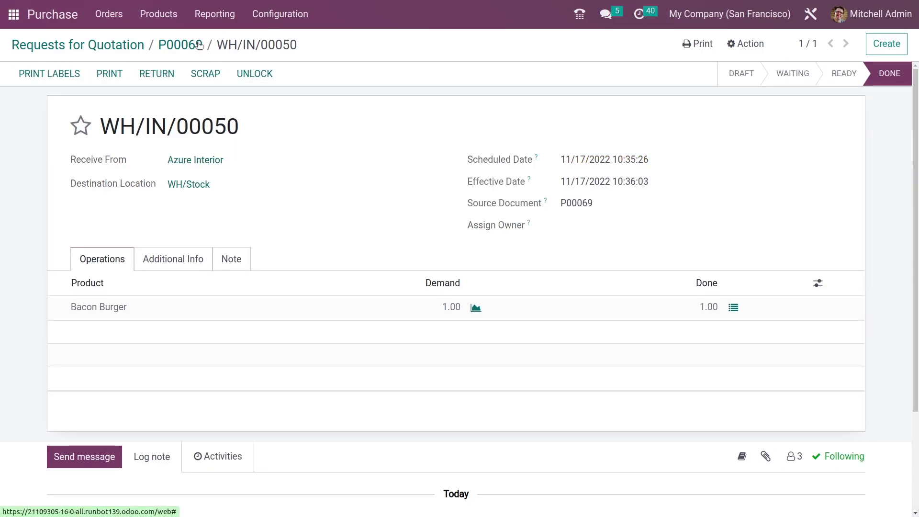
# - Create a bill from P00069, verify its COST AND FREIGHT incoterm, and attempt posting it
pyautogui.click(180, 45)
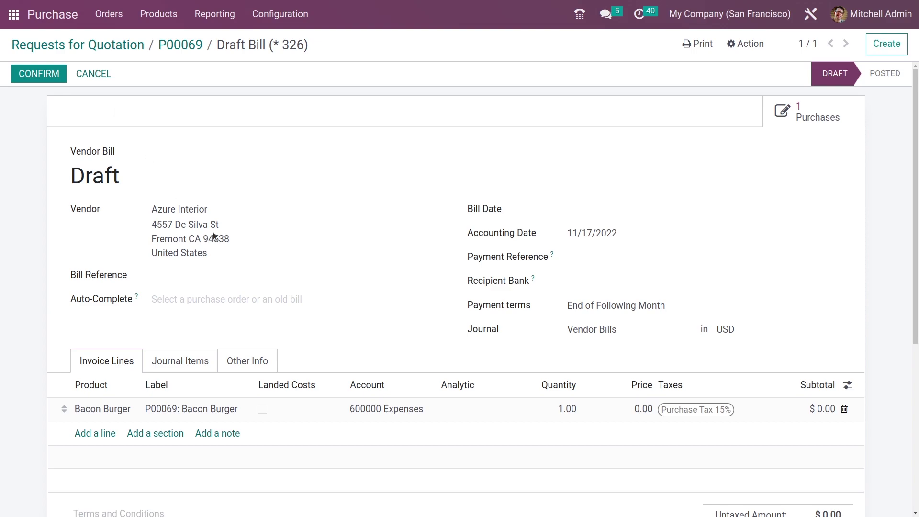
pyautogui.scroll(-3, 213, 236)
pyautogui.click(250, 238)
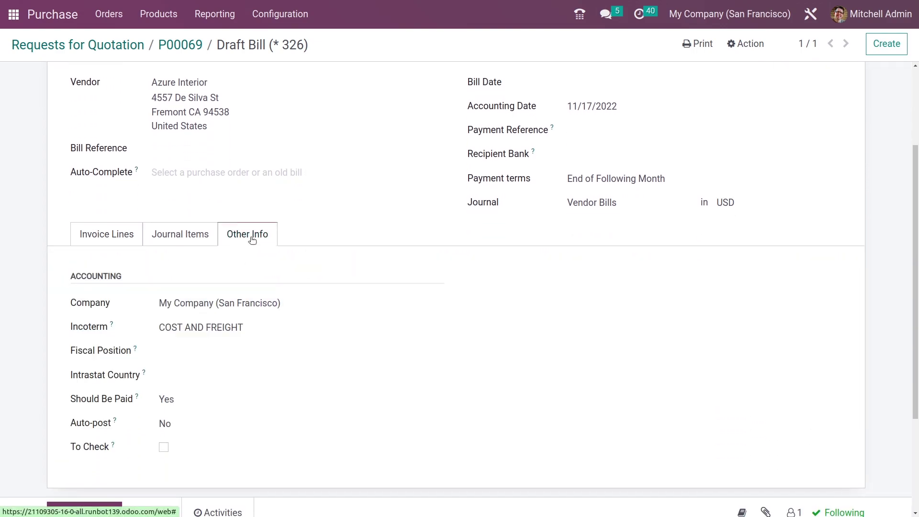
pyautogui.scroll(-1, 157, 350)
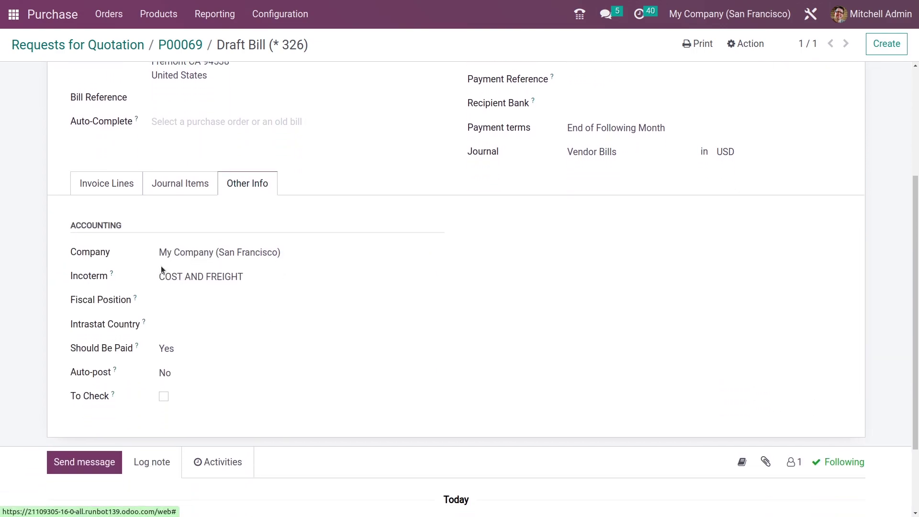
pyautogui.scroll(2, 243, 311)
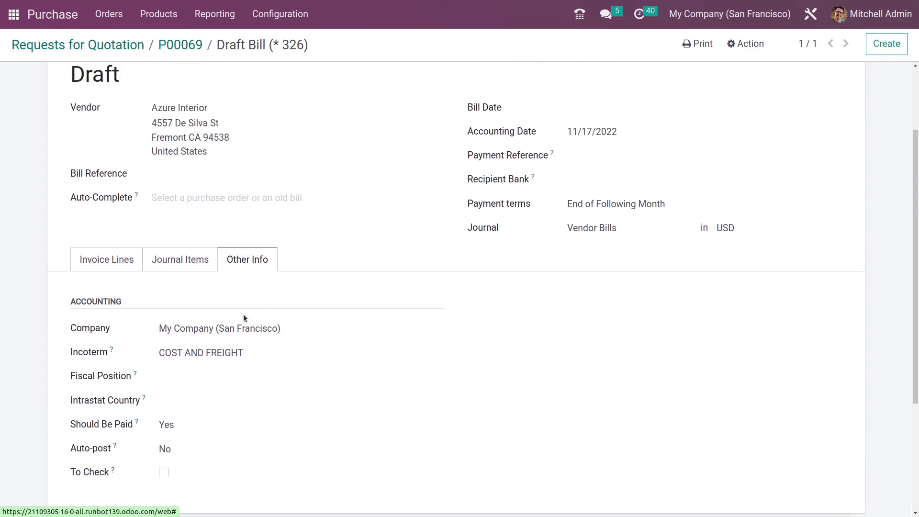
pyautogui.scroll(3, 250, 355)
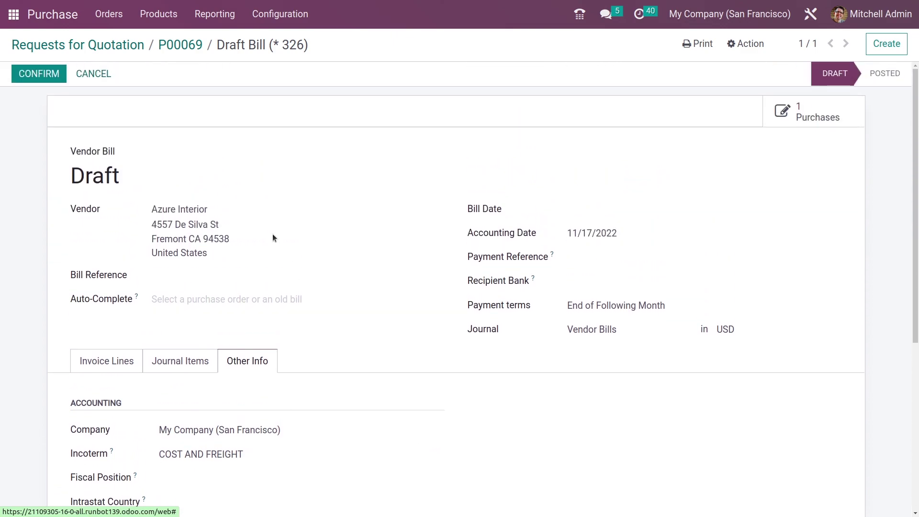
pyautogui.click(37, 73)
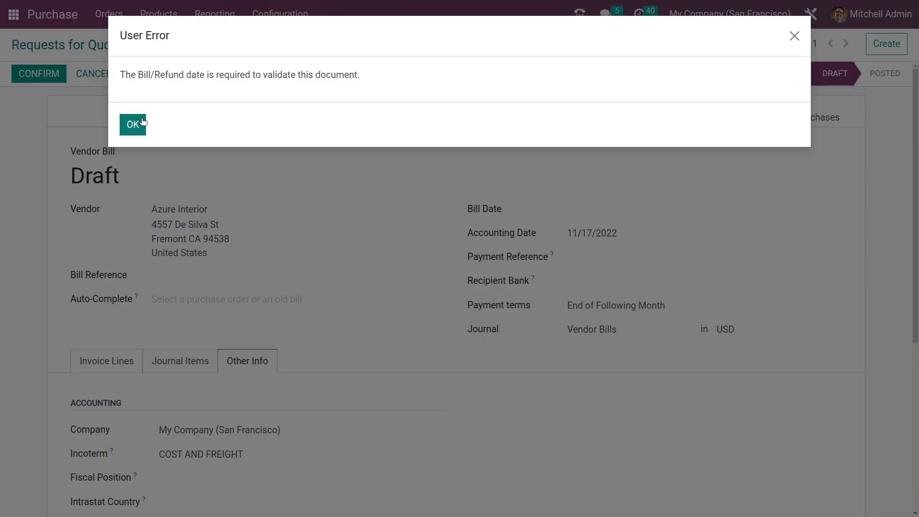
pyautogui.click(132, 124)
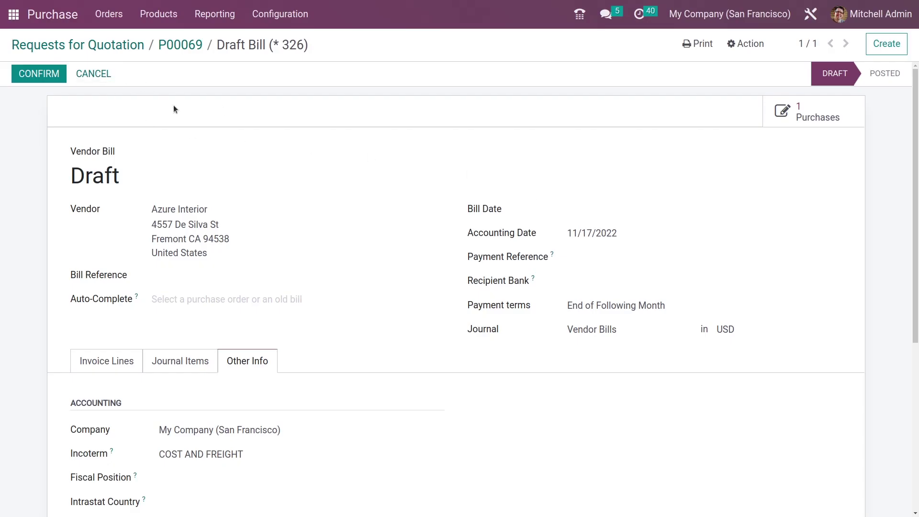
# - Set the P00069 bill date to November 18 and accounting date to November 17, post it, then return home
pyautogui.click(613, 210)
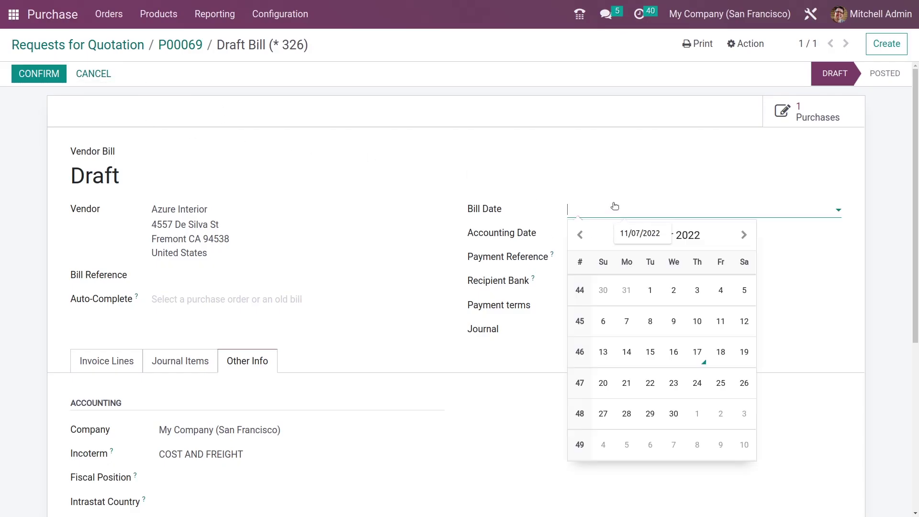
pyautogui.click(720, 352)
pyautogui.click(640, 234)
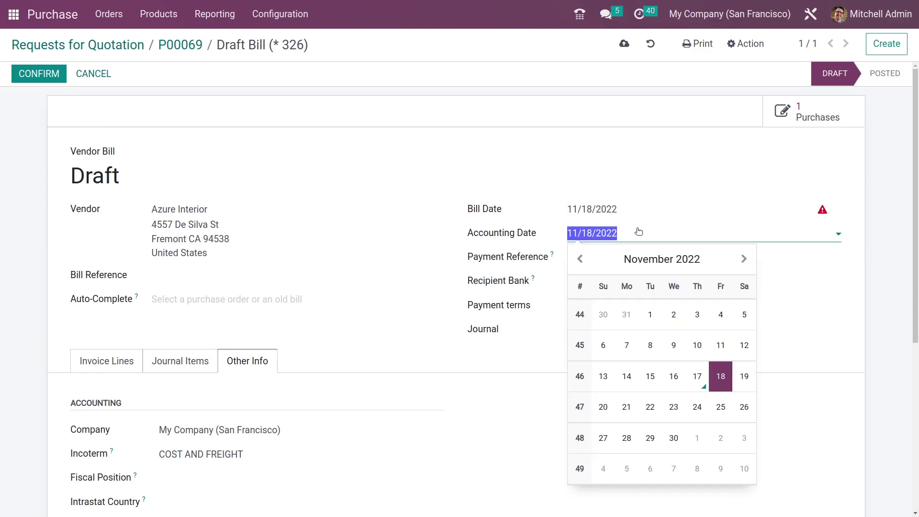
pyautogui.click(705, 375)
pyautogui.click(39, 78)
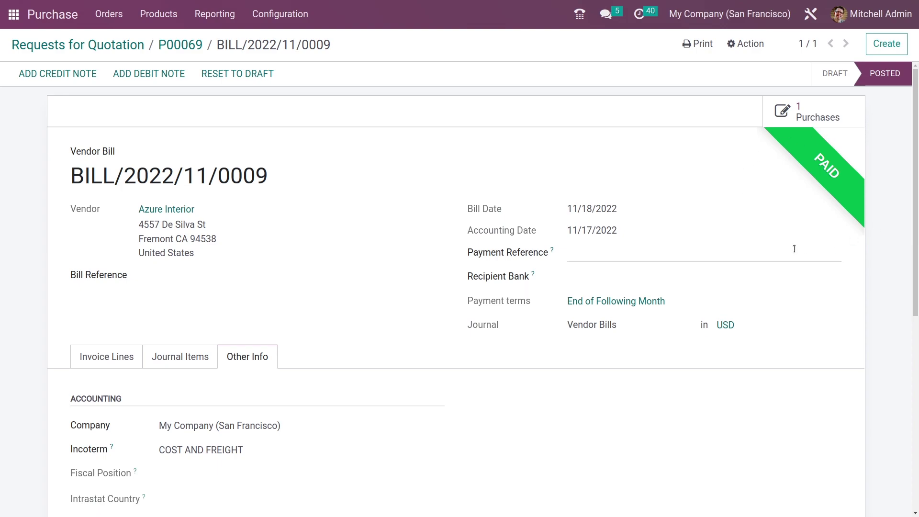
pyautogui.click(10, 17)
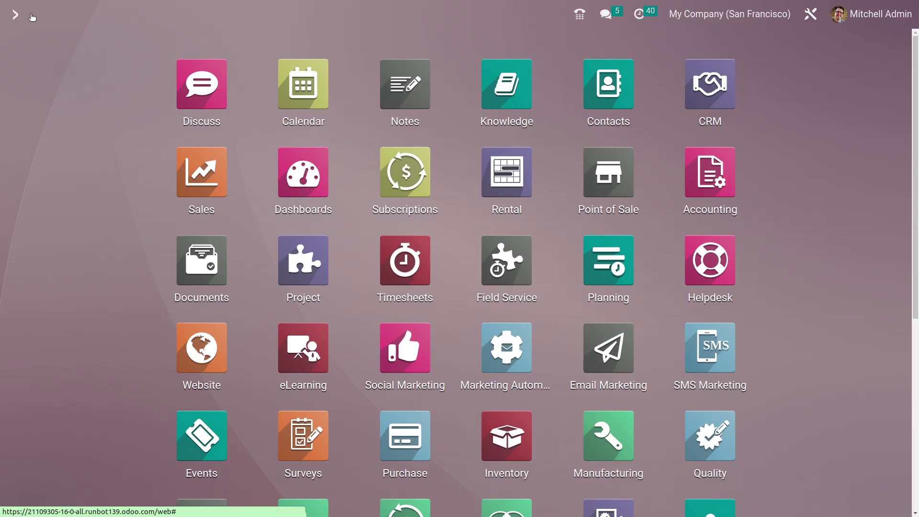